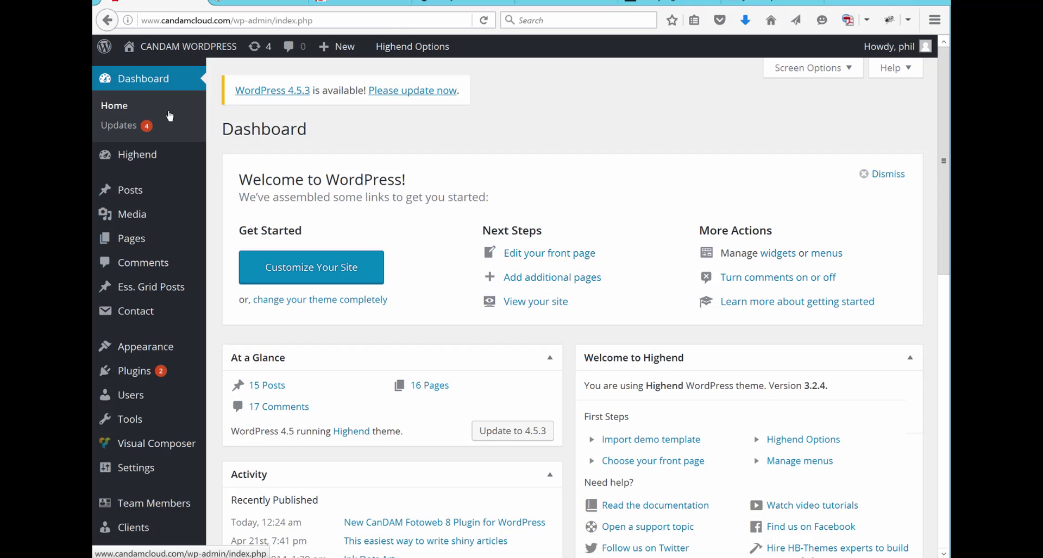
Step: Search the directory of new plugins for "easy fancybox"
mouse_move(144, 374)
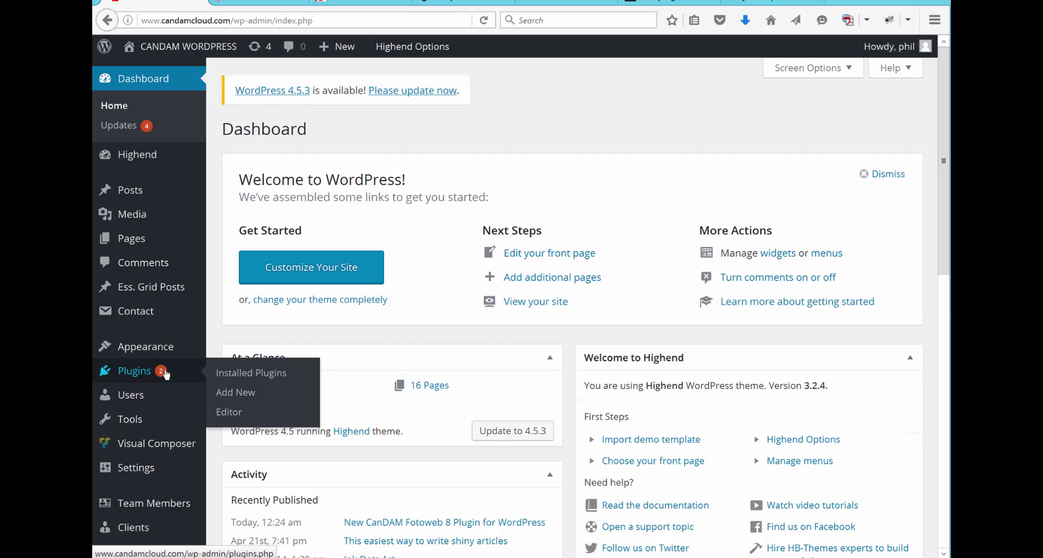
click(249, 393)
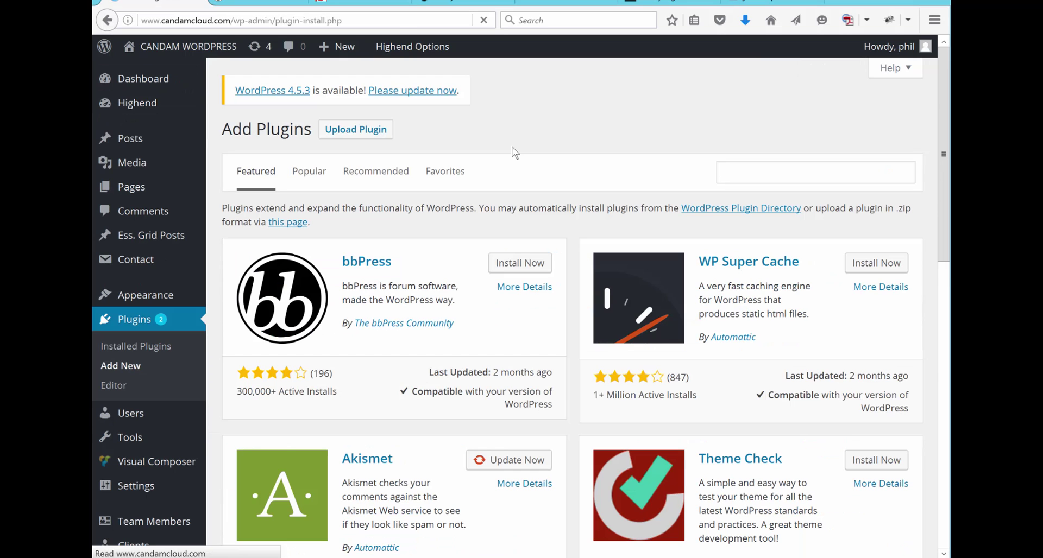
click(751, 169)
text(eas)
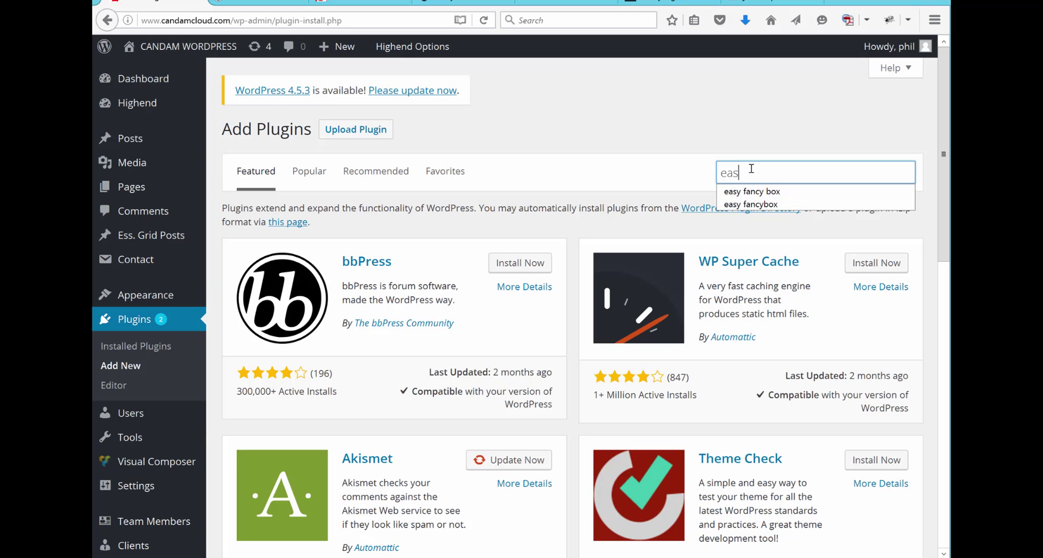
text(y fancybox)
key(Return)
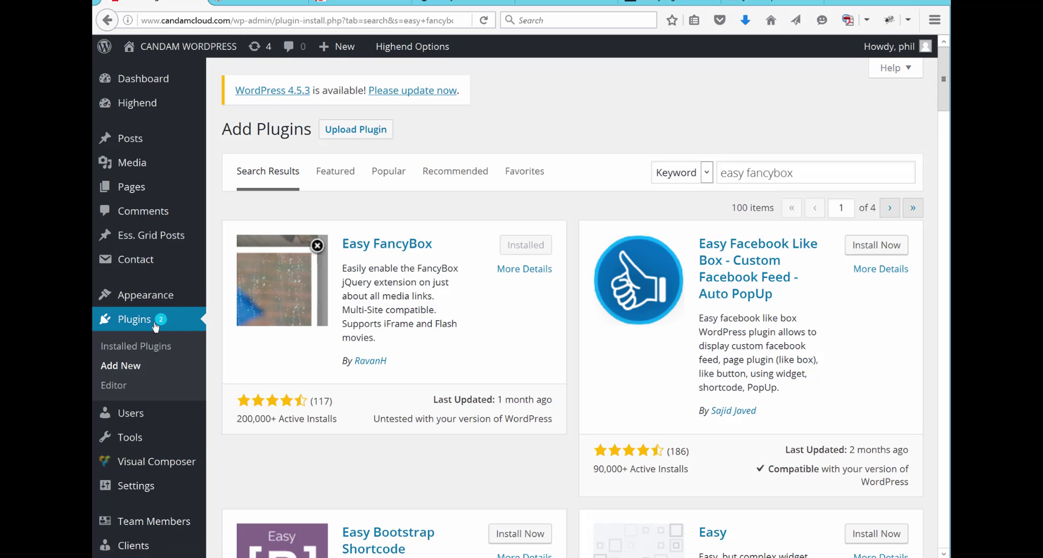
Step: Open the installed Easy FancyBox plugin's settings and choose Without thumbnail image as the link exclusion
click(134, 325)
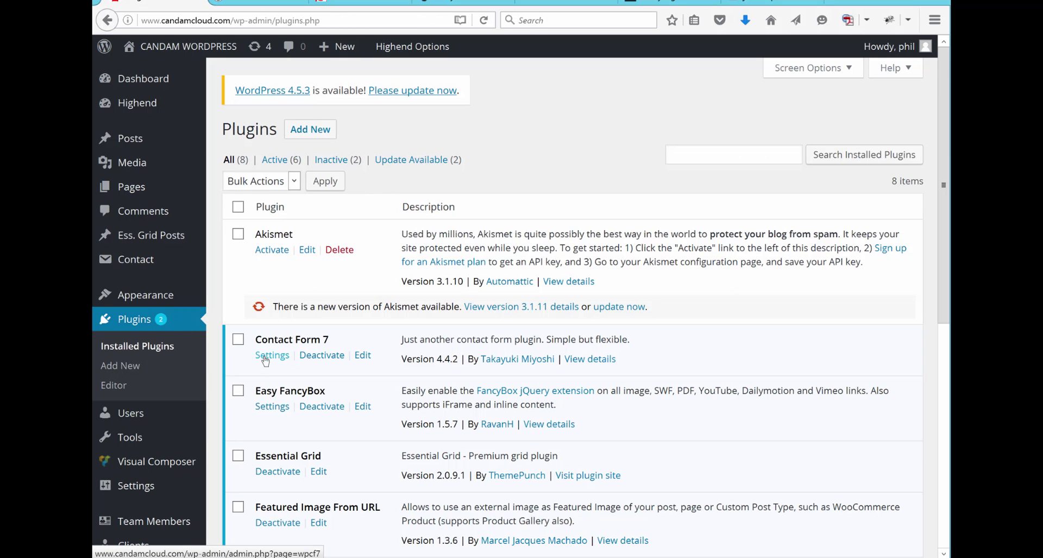
click(270, 407)
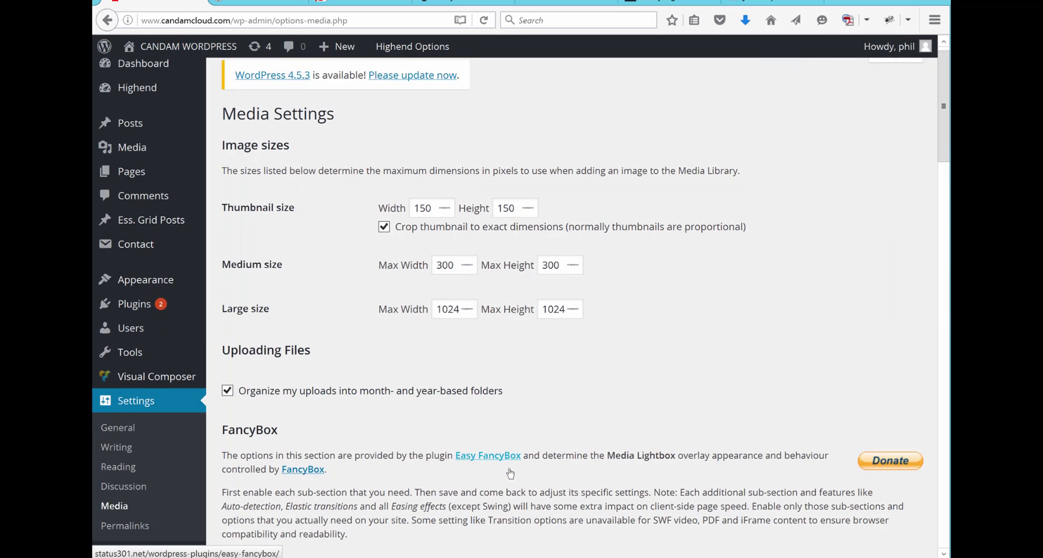
scroll(511, 474, down, 7)
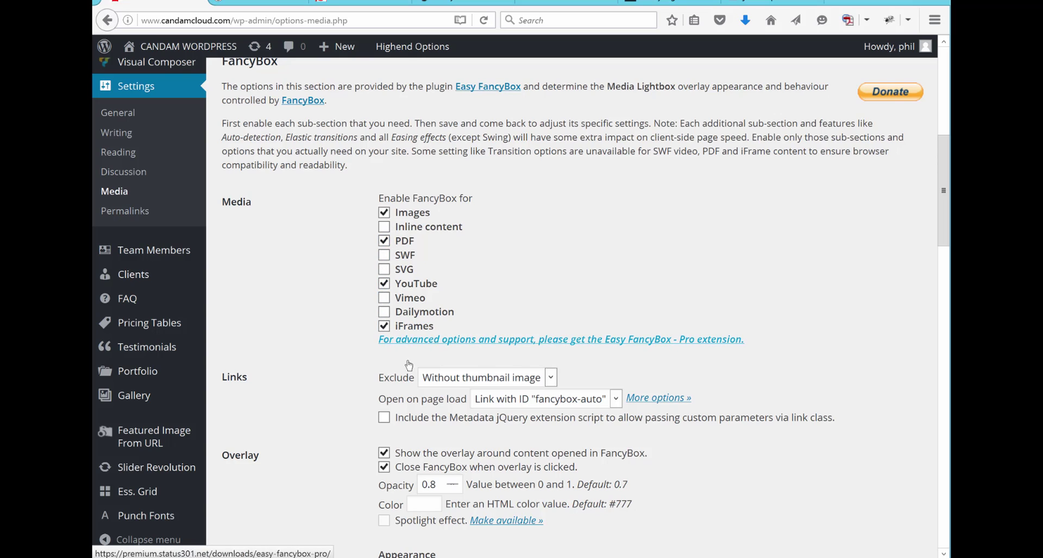
click(551, 377)
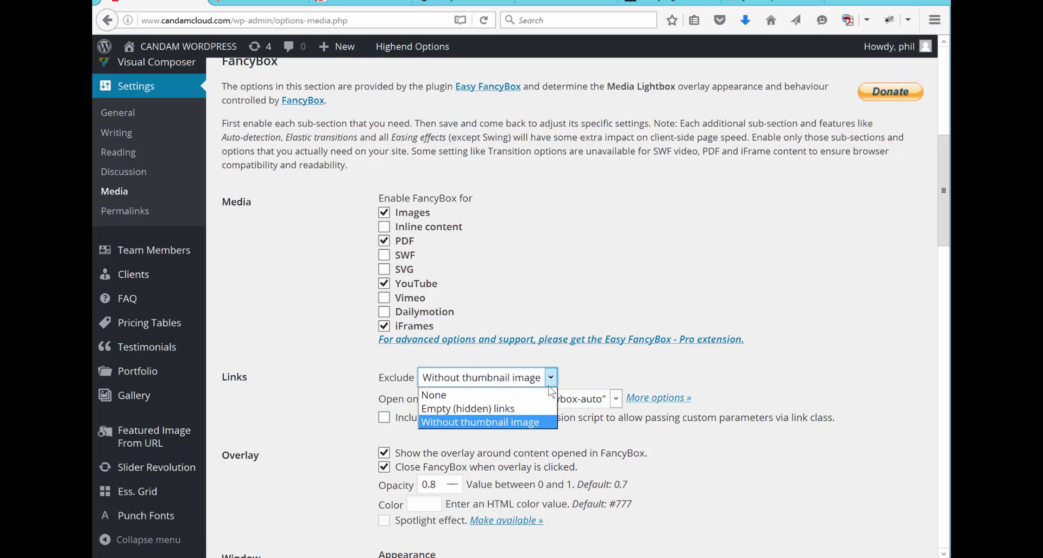
click(524, 423)
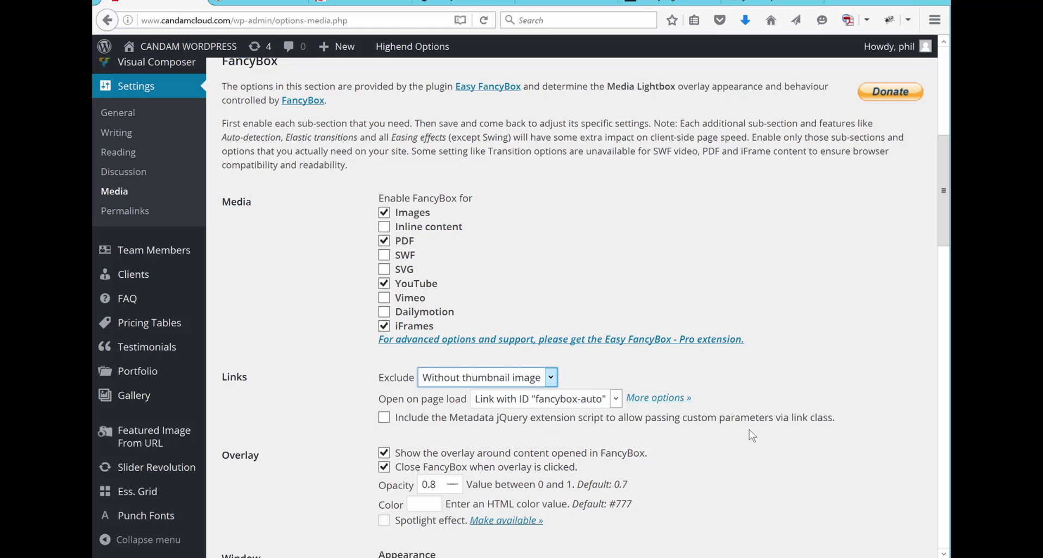
Step: Set the FancyBox overlay opacity to 0.8
scroll(749, 430, down, 5)
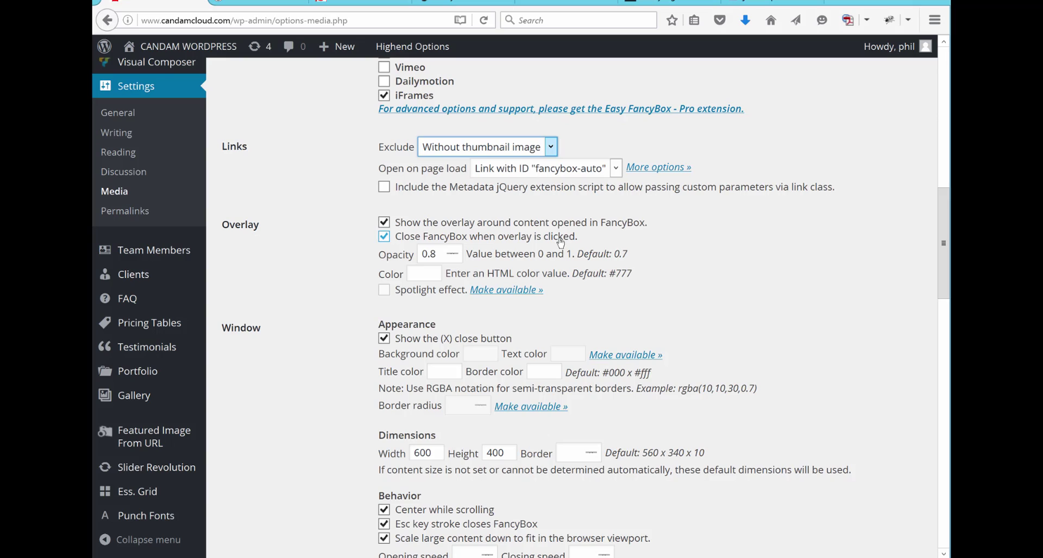
click(439, 254)
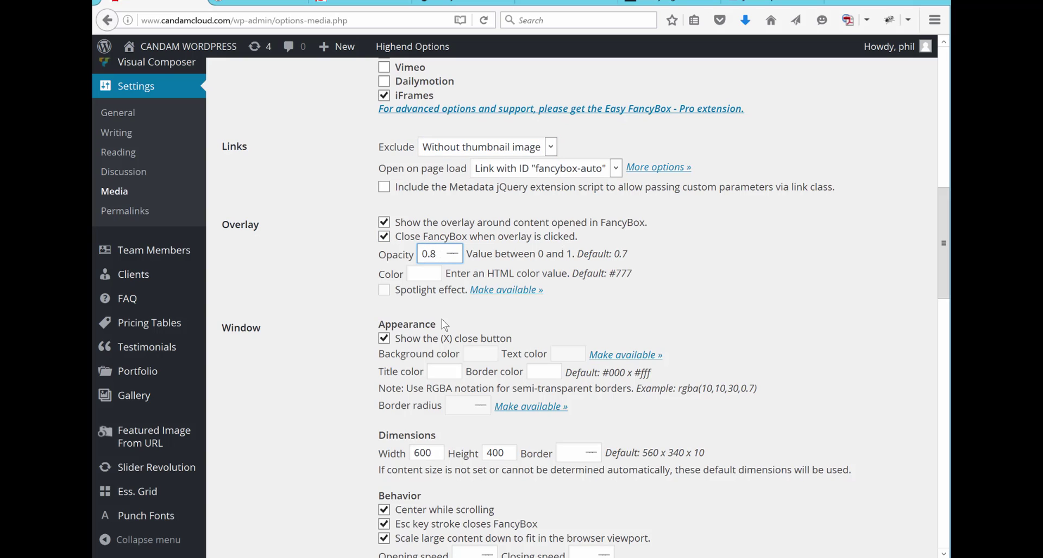
key(BackSpace)
text(8)
Step: Set the border in the FancyBox window dimensions to 12
scroll(442, 319, down, 4)
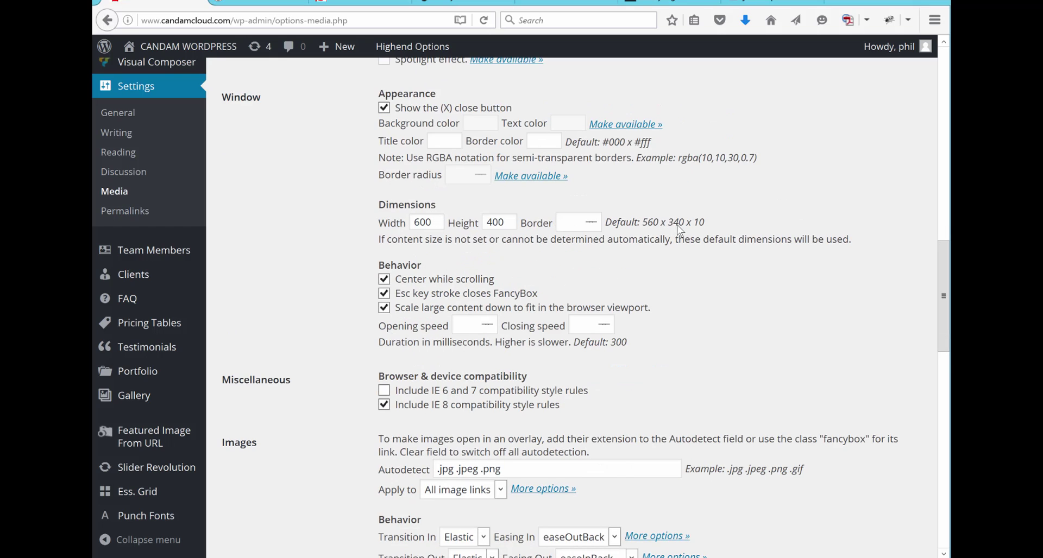
click(574, 222)
text(12)
key(Tab)
Step: Review the remaining FancyBox options for images, PDF, YouTube and iFrames, and save the media settings
scroll(695, 395, down, 3)
scroll(694, 395, down, 1)
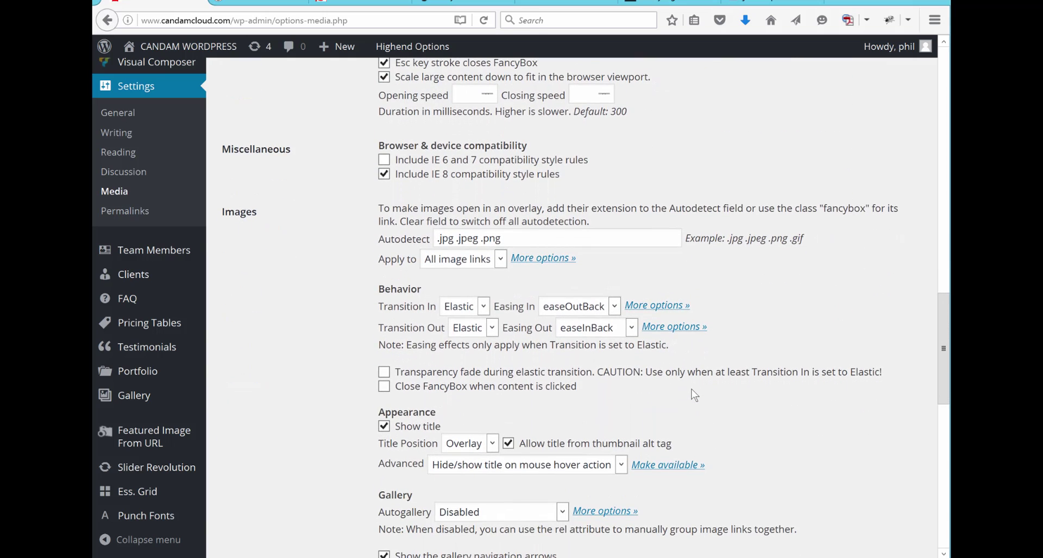
scroll(694, 395, down, 2)
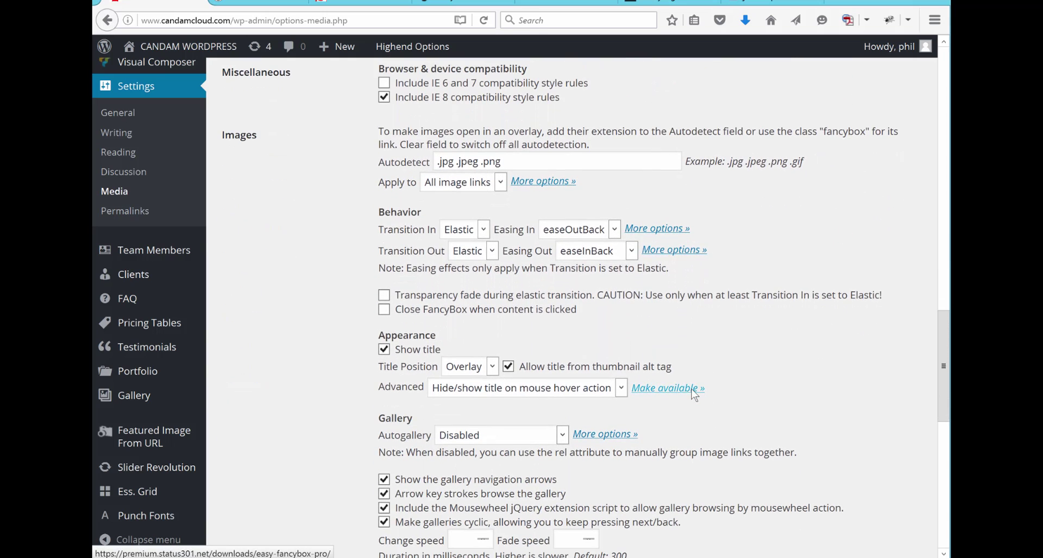
scroll(692, 394, down, 2)
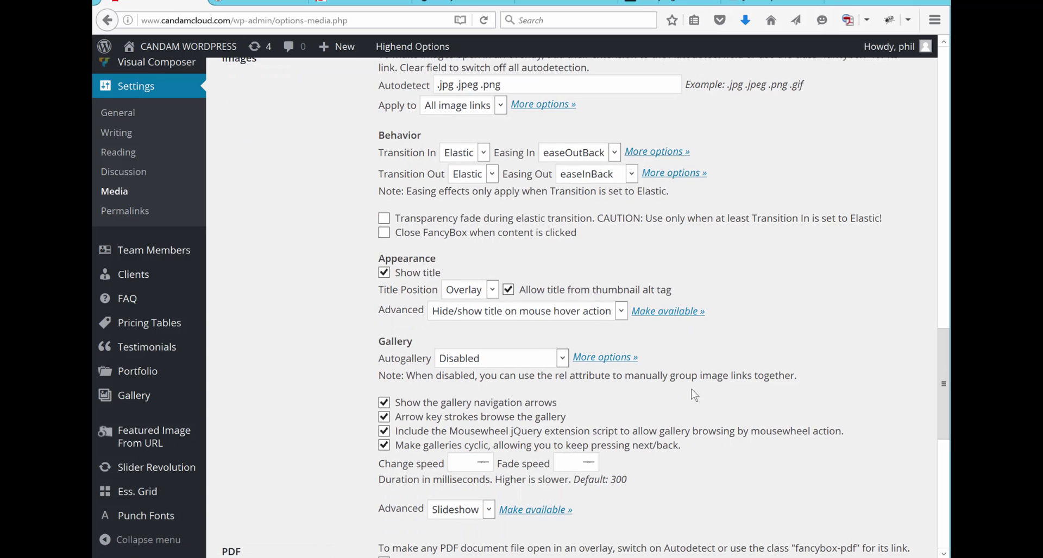
scroll(693, 395, down, 2)
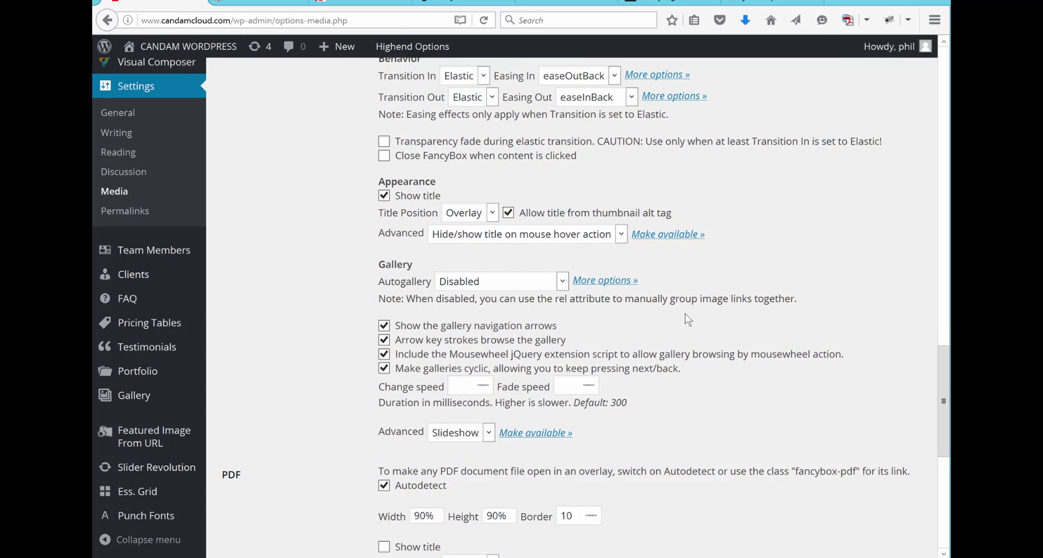
scroll(686, 315, down, 3)
scroll(686, 318, down, 3)
scroll(685, 317, down, 2)
scroll(685, 314, down, 2)
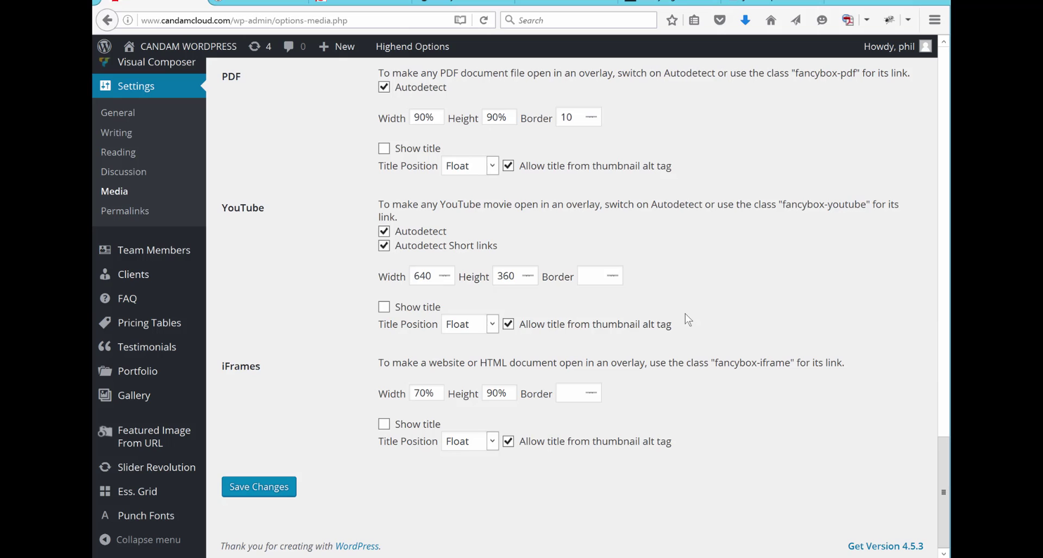
click(270, 489)
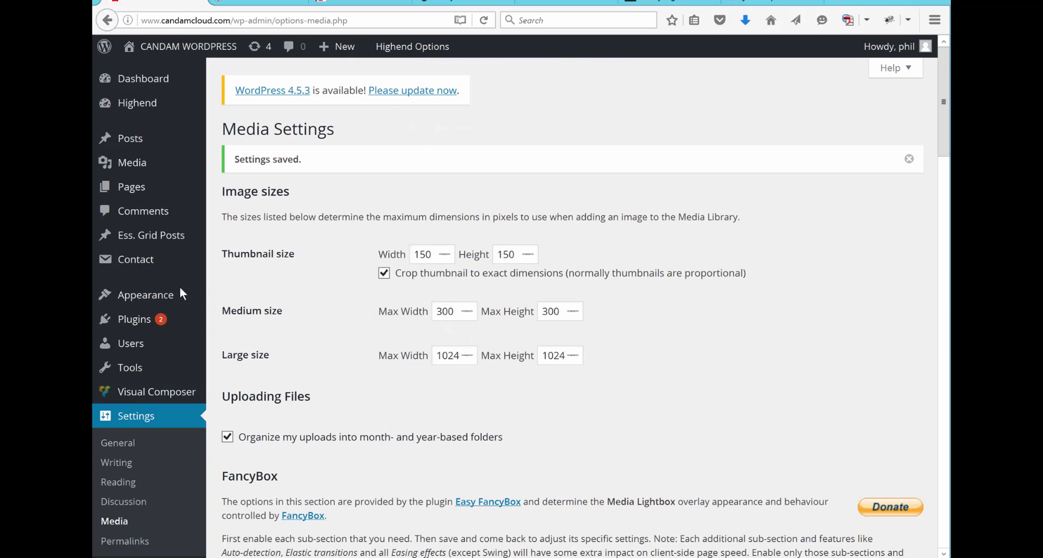
Step: Open the form for uploading a new plugin as a .zip file
mouse_move(156, 321)
click(233, 324)
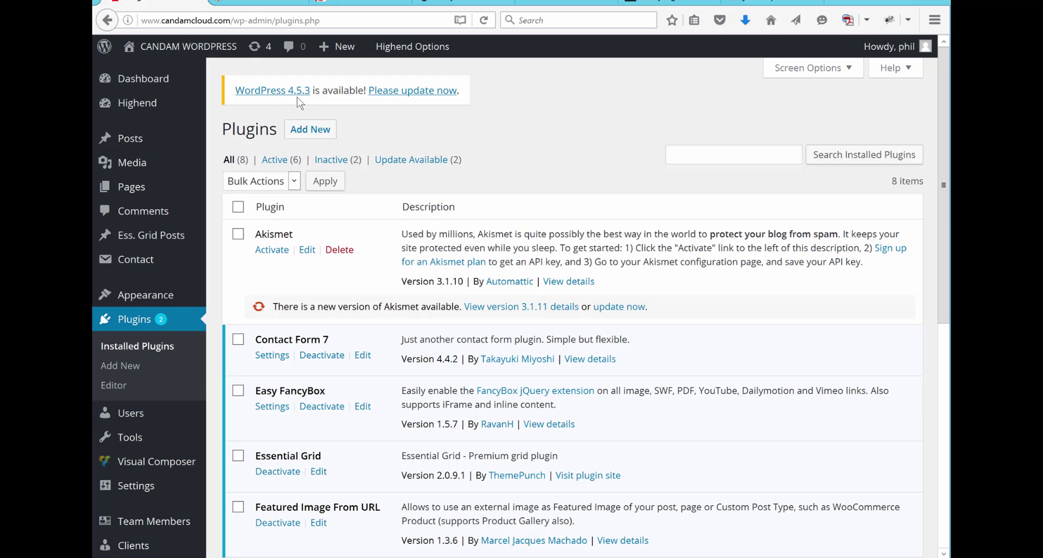
click(302, 141)
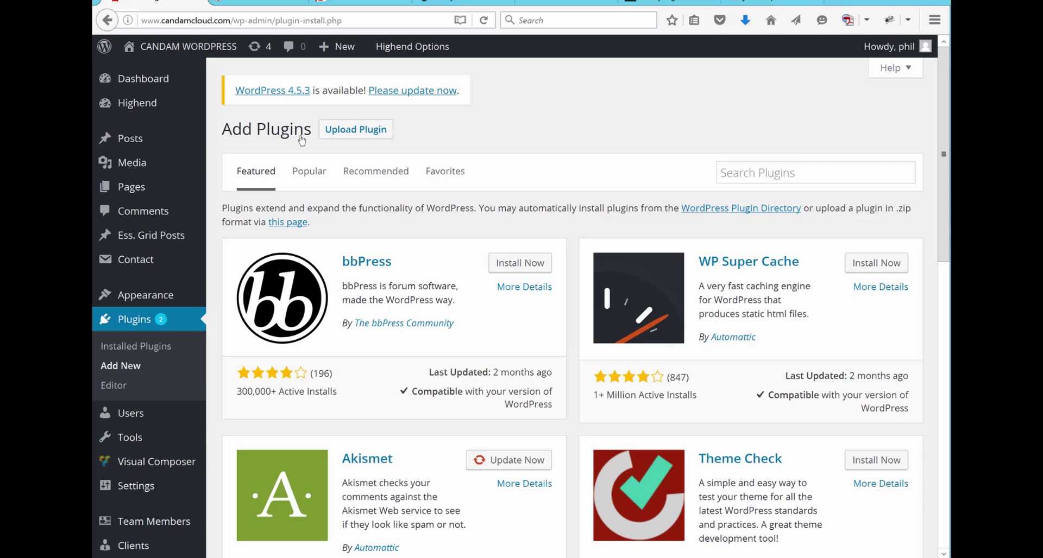
click(358, 135)
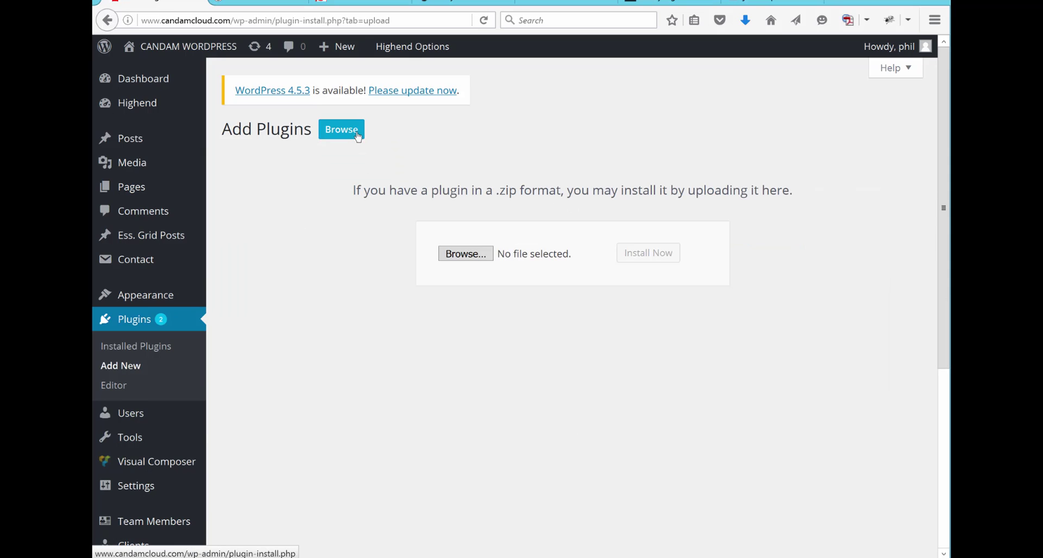
Step: Install the plugin from CanDAM-FW8plg.zip and activate it
click(465, 254)
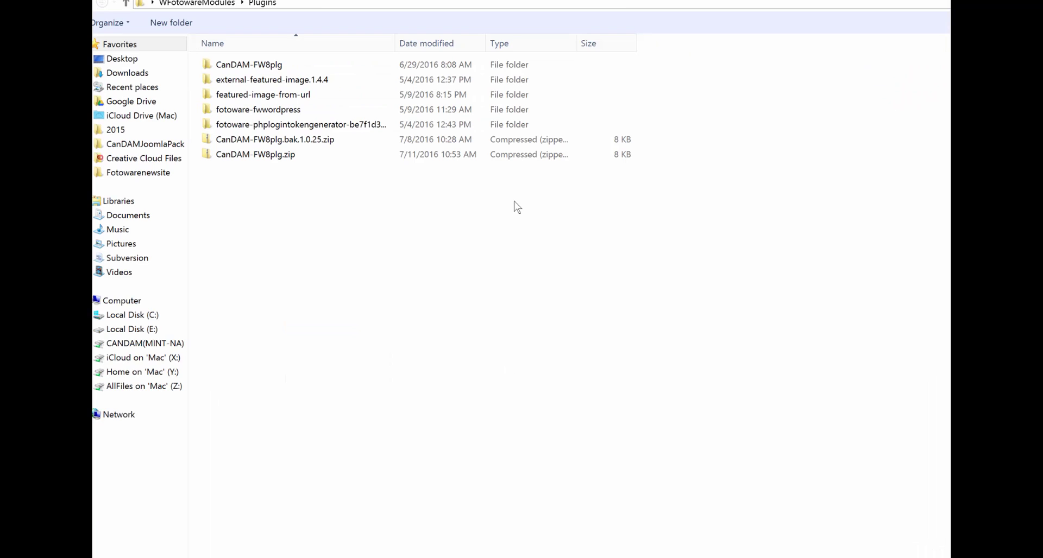
click(274, 157)
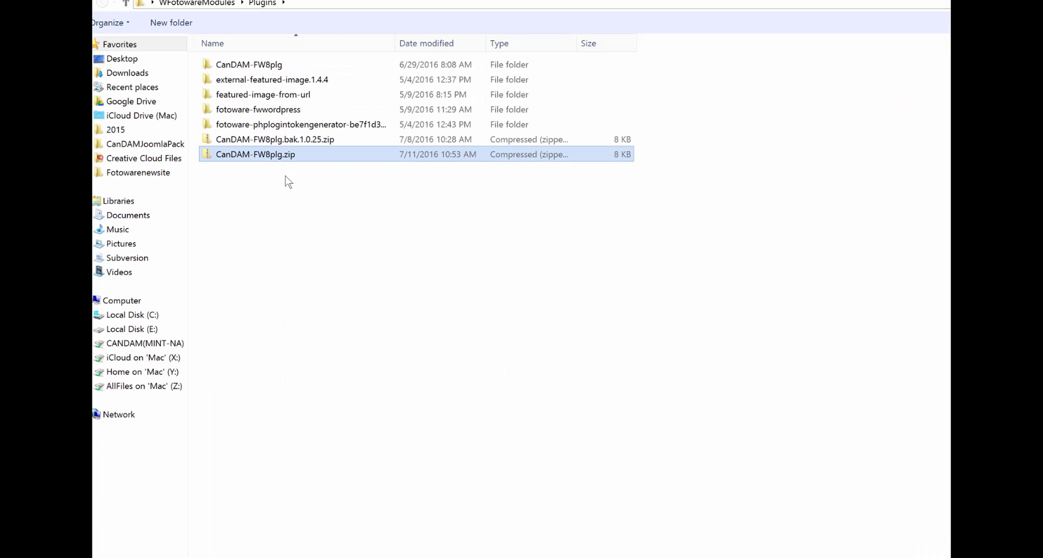
click(841, 557)
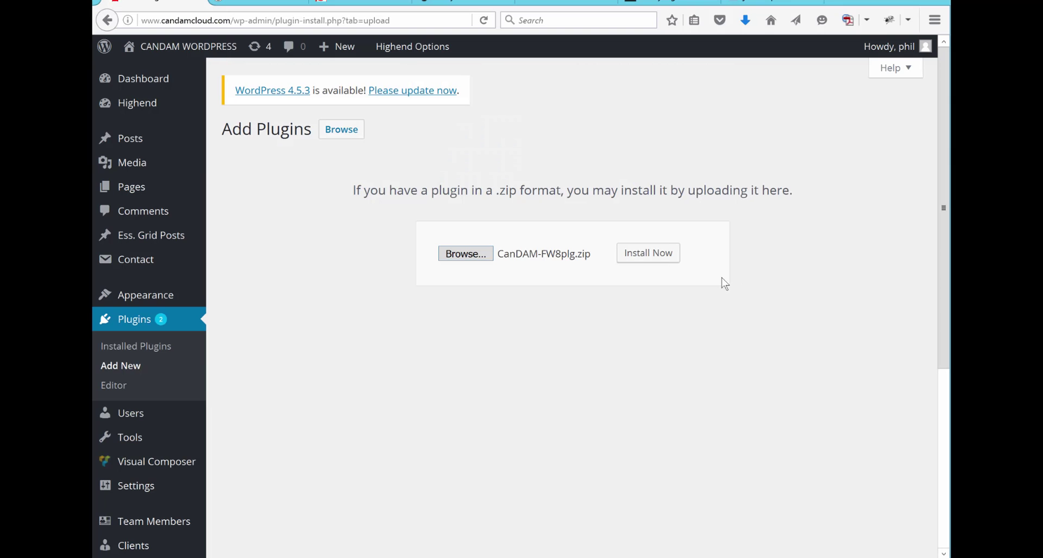
click(660, 258)
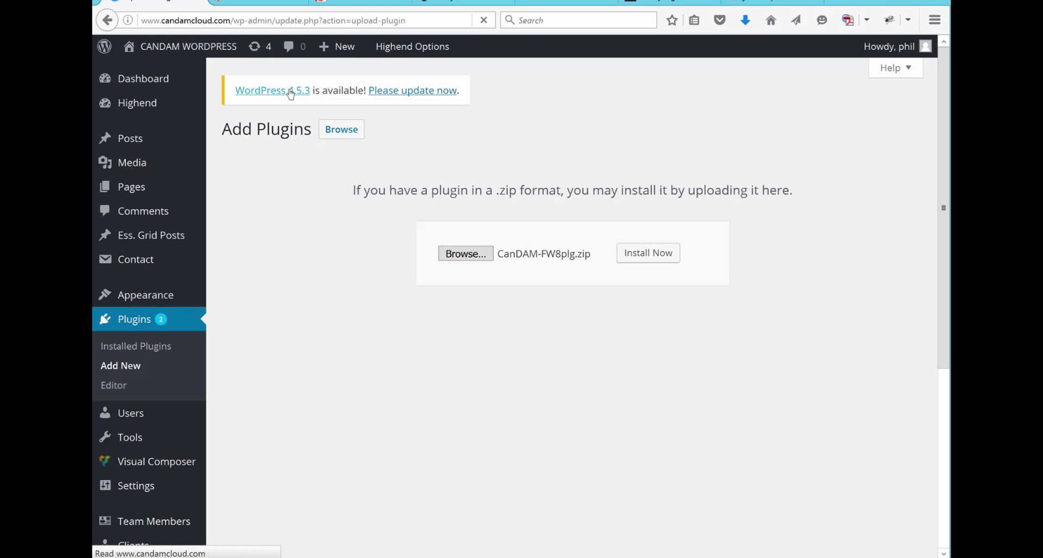
click(233, 229)
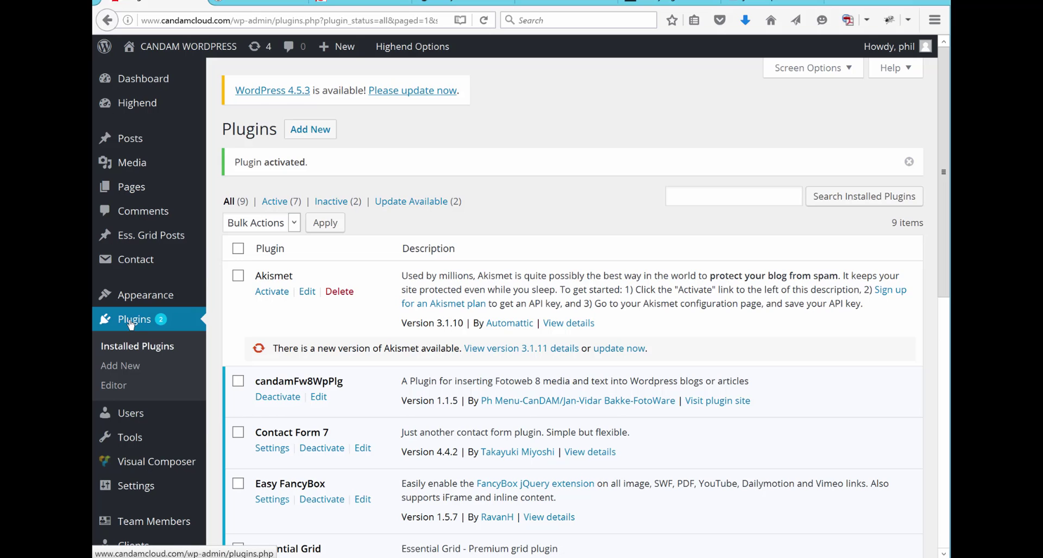
Step: Open the Candam Fotoweb 8 Plugin settings and examine the Fotoweb Server URL, Default image size and Preset Name fields
mouse_move(140, 489)
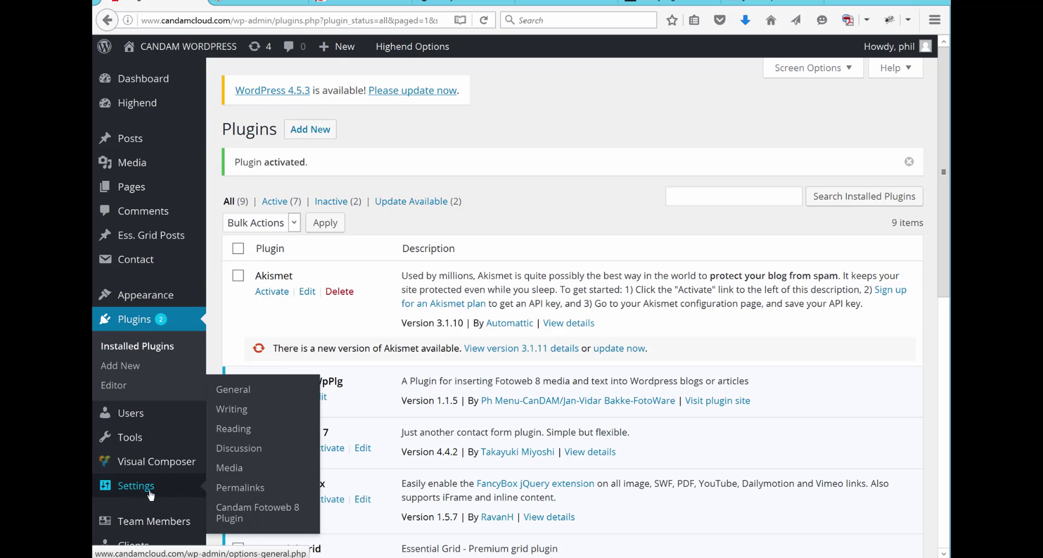
click(225, 519)
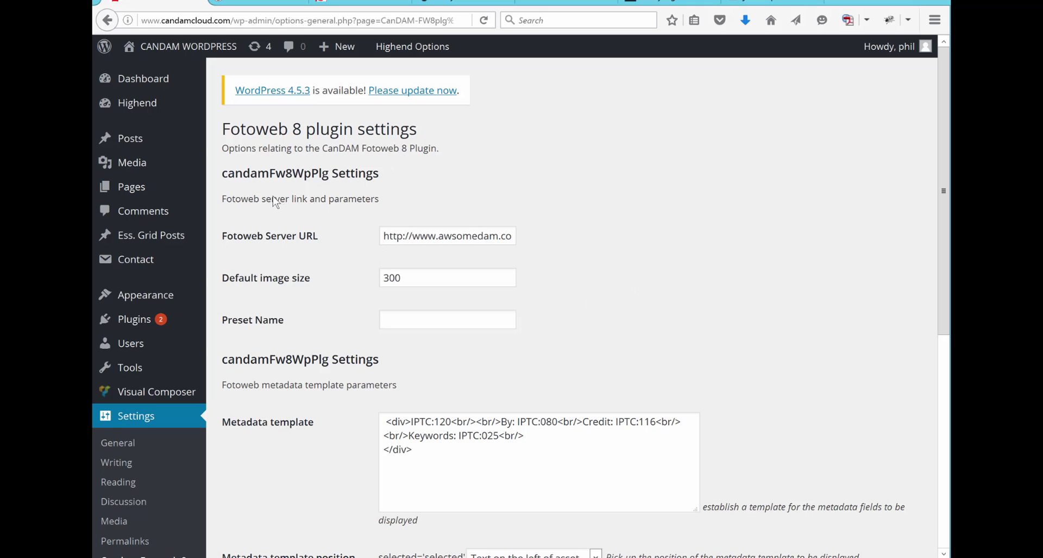
click(393, 236)
key(Right)
key(Right)
key(Right)
key(Right)
key(Right)
key(Right)
key(Right)
key(Right)
key(Right)
key(Right)
key(Right)
key(Right)
key(Right)
key(Right)
key(Right)
key(Right)
key(Right)
key(Right)
key(Right)
key(Right)
key(Right)
key(Right)
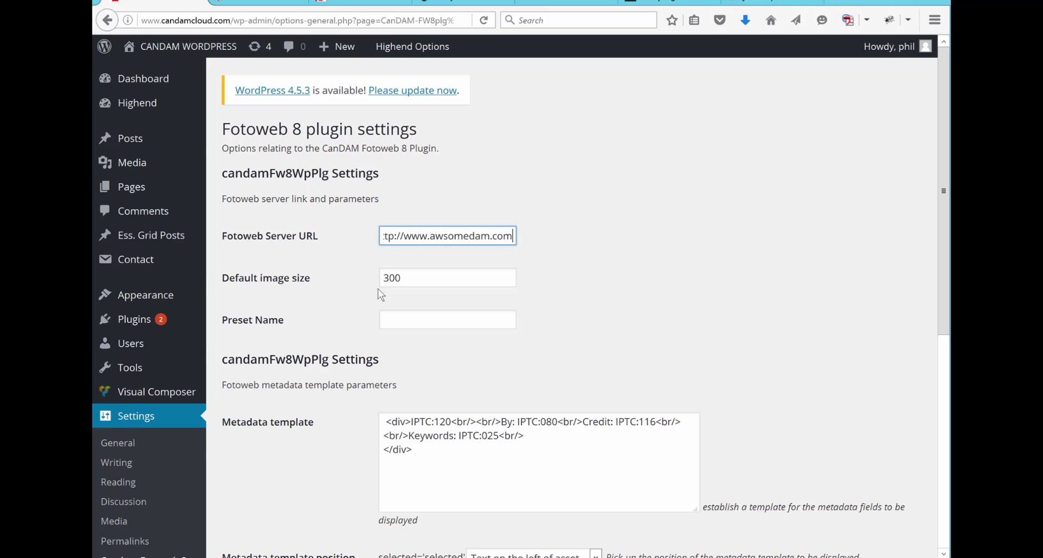
click(426, 279)
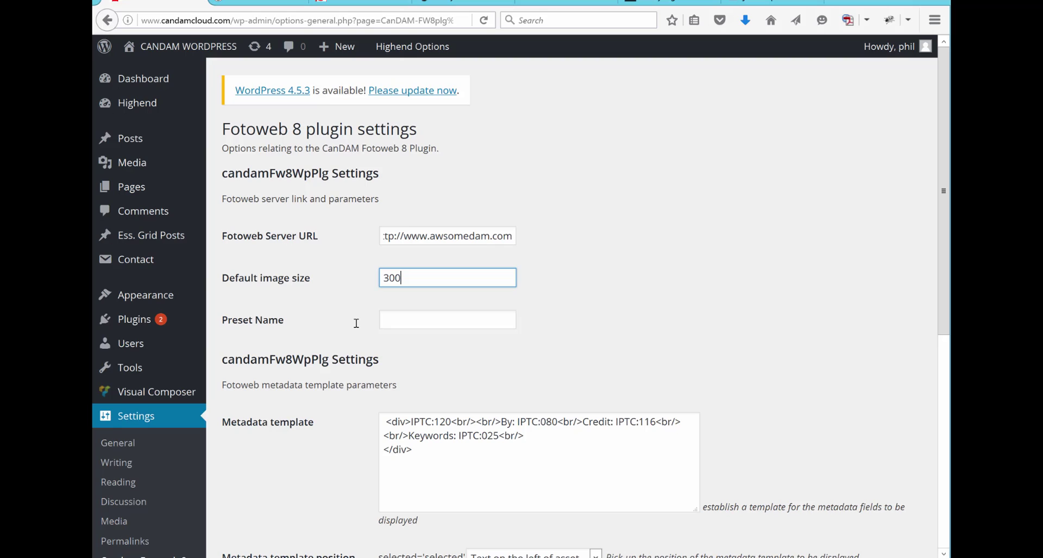
click(419, 326)
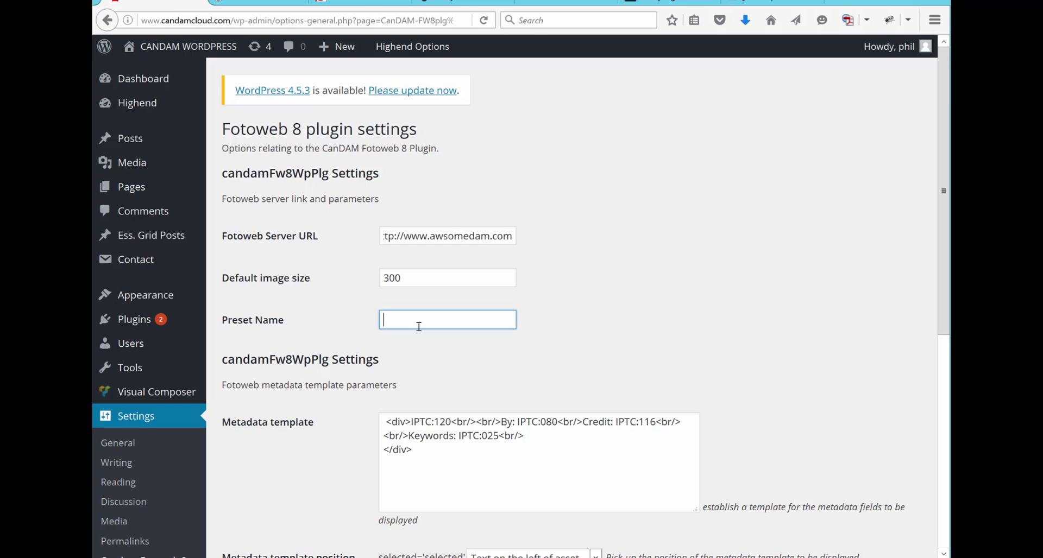
Step: Examine the IPTC field codes 120, 080, 116 and 025 in the plugin's metadata template
scroll(419, 326, down, 3)
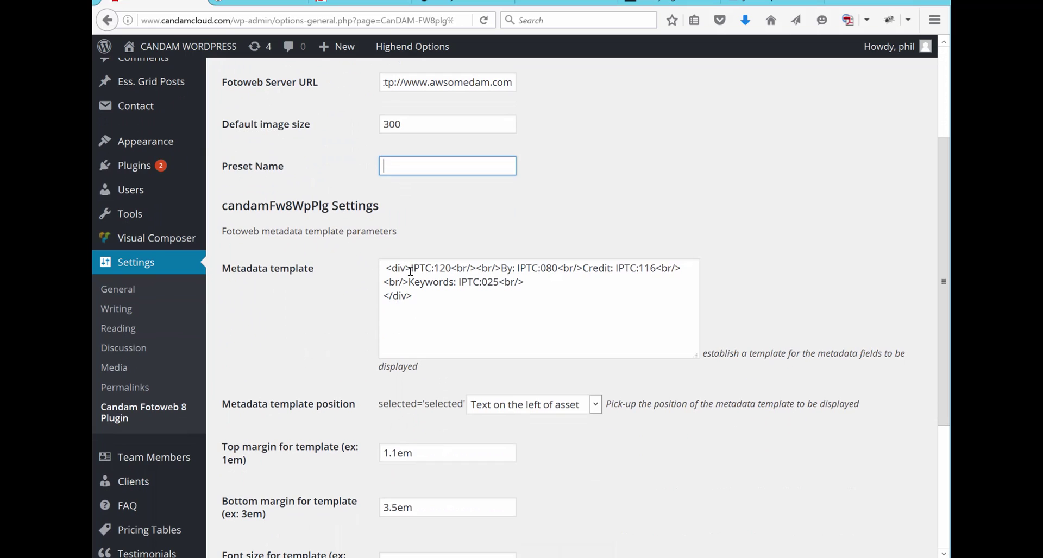
drag(410, 271, 454, 268)
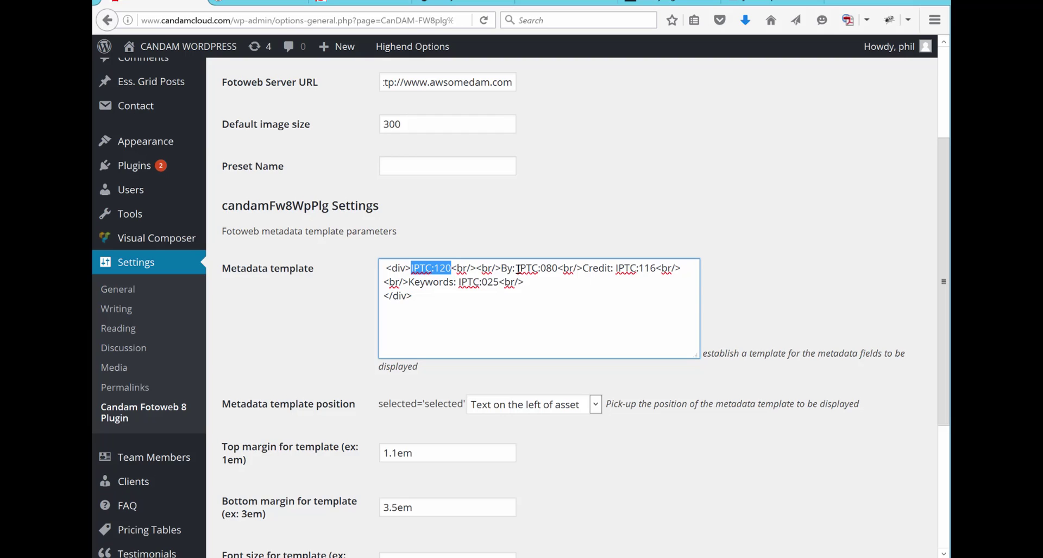
drag(518, 268, 556, 269)
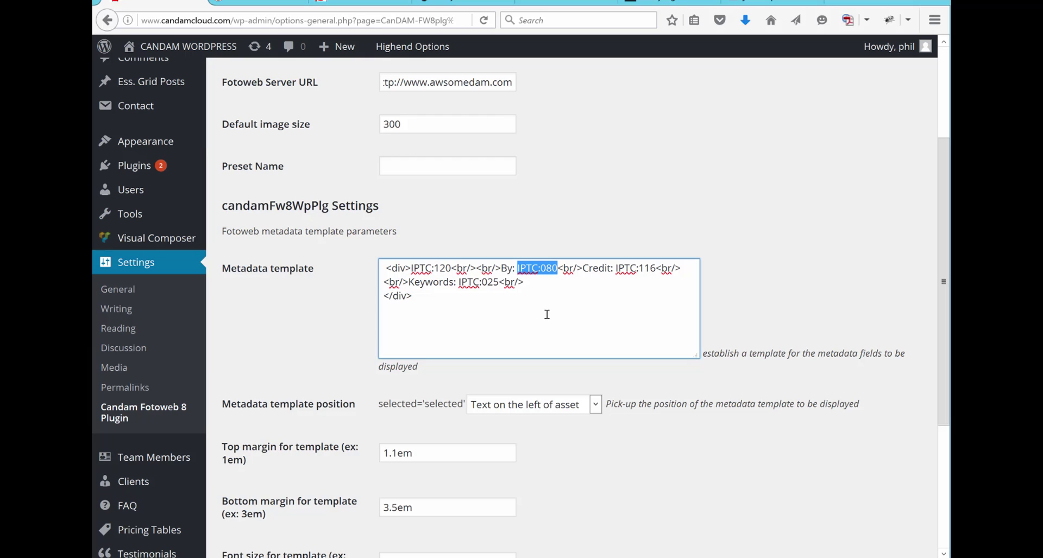
drag(614, 267, 655, 272)
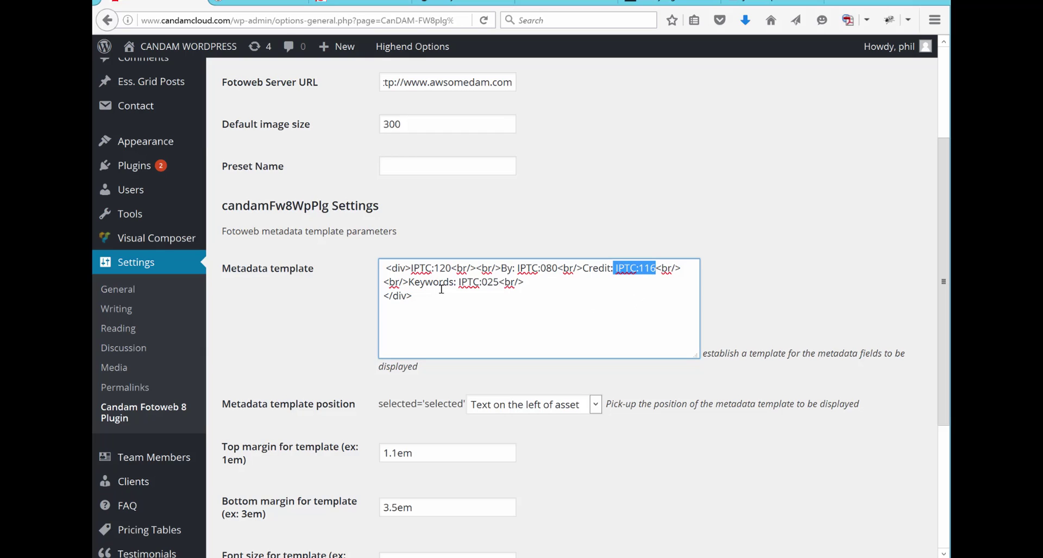
drag(458, 282, 500, 285)
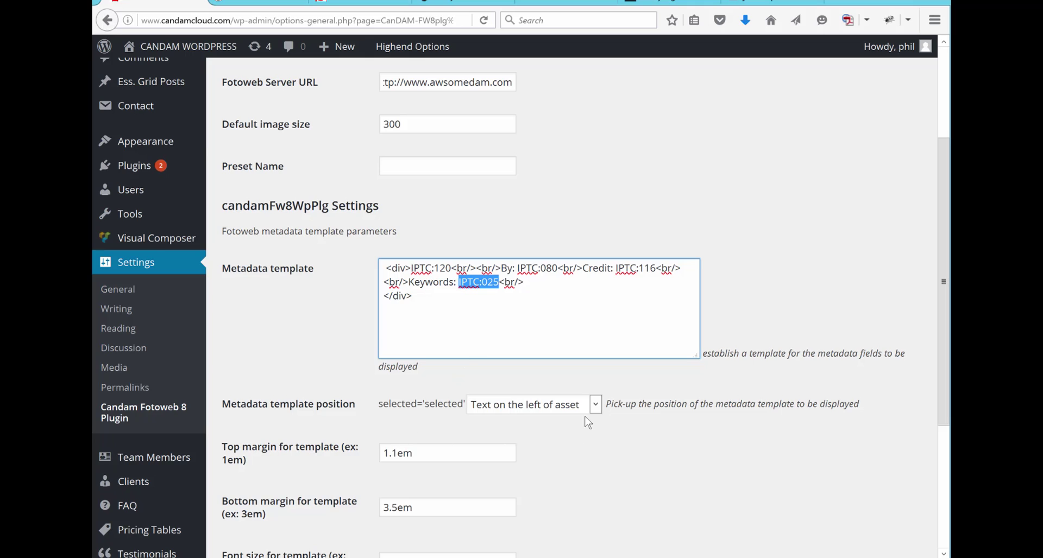
Step: Set the metadata template position to "Text on the right of asset" and the template's top margin to 1.0em
click(596, 406)
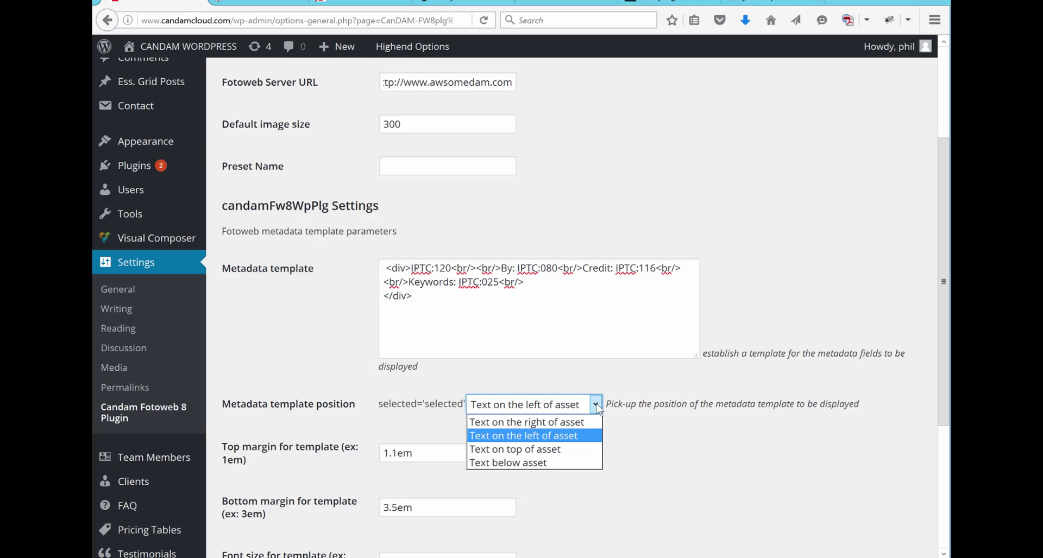
click(539, 424)
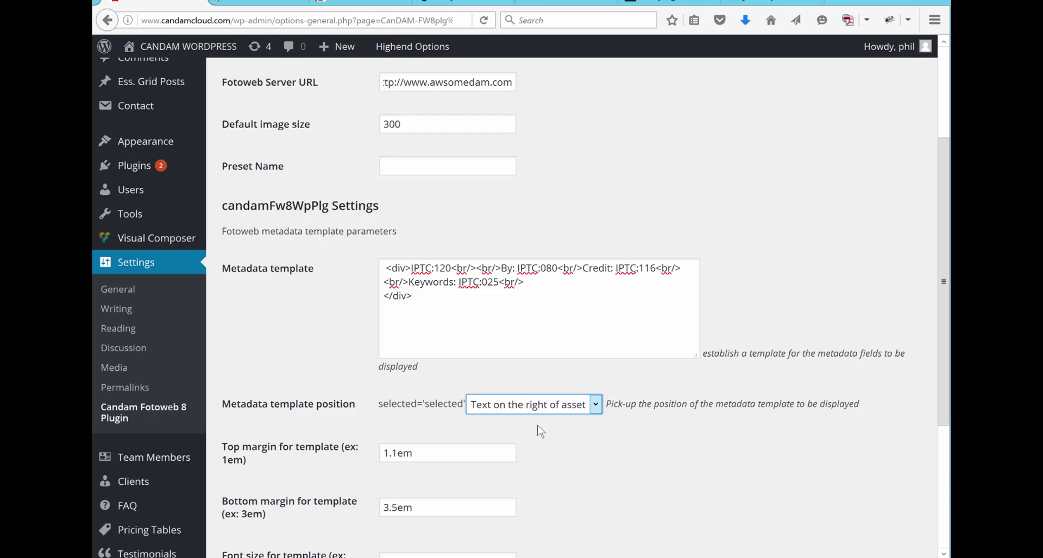
click(425, 452)
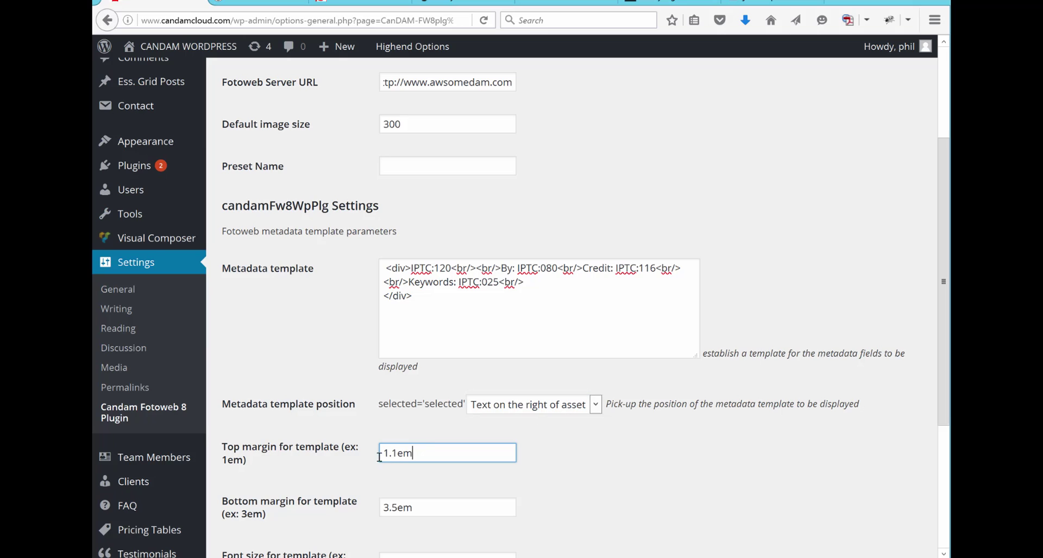
click(397, 452)
key(BackSpace)
text(0)
Step: Set the template's bottom margin to 3.1em and save the plugin settings
scroll(402, 494, down, 3)
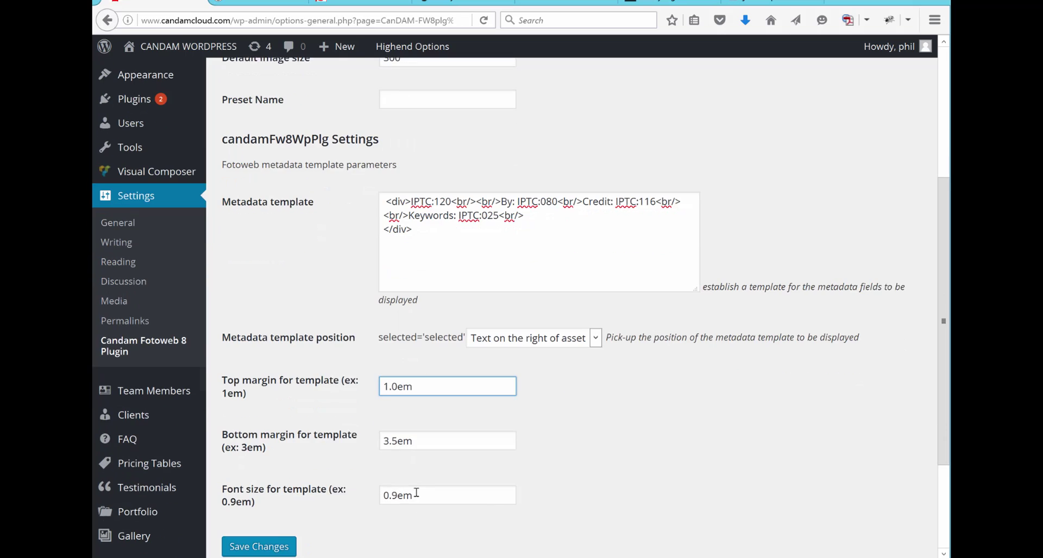
click(396, 430)
key(BackSpace)
text(1)
scroll(420, 464, down, 5)
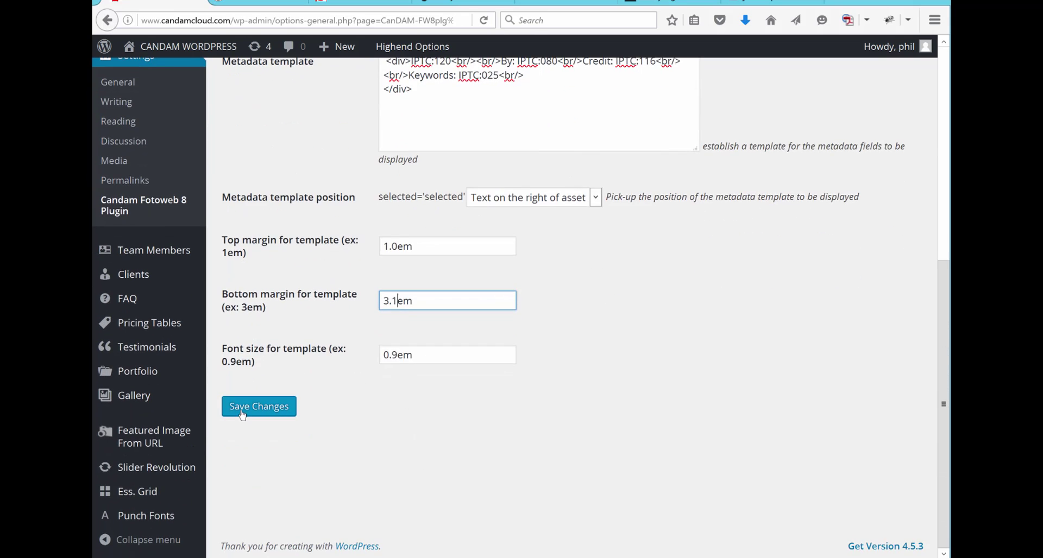
click(242, 415)
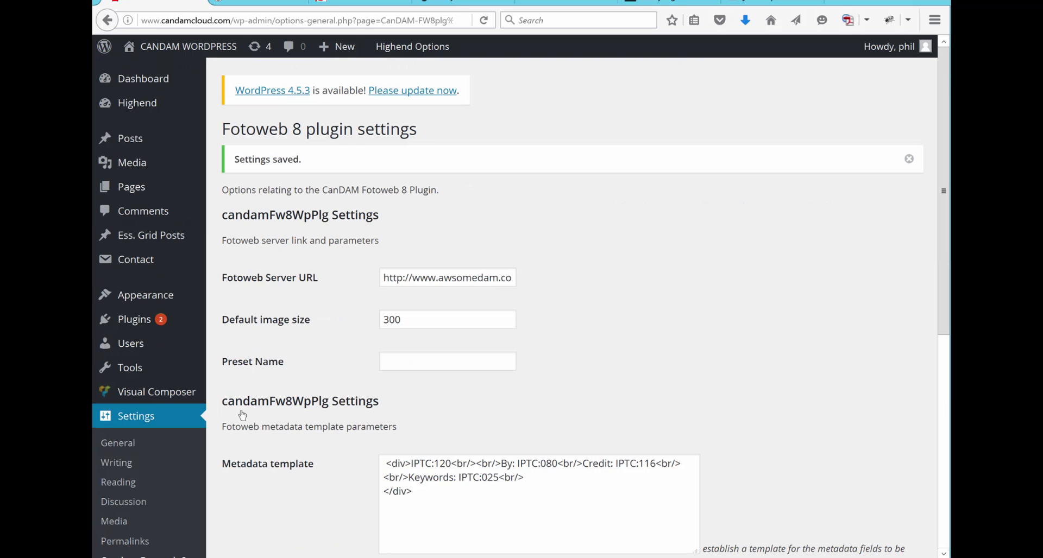
Step: Open the existing post "New CanDAM Fotoweb 8 Plugin for WordPress" for editing from the list of all posts
mouse_move(118, 140)
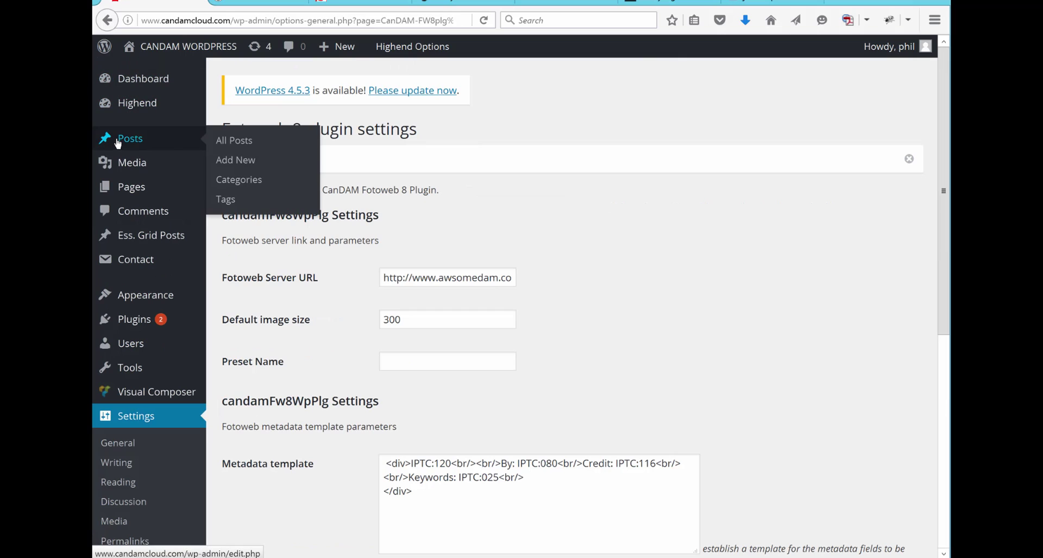
click(239, 143)
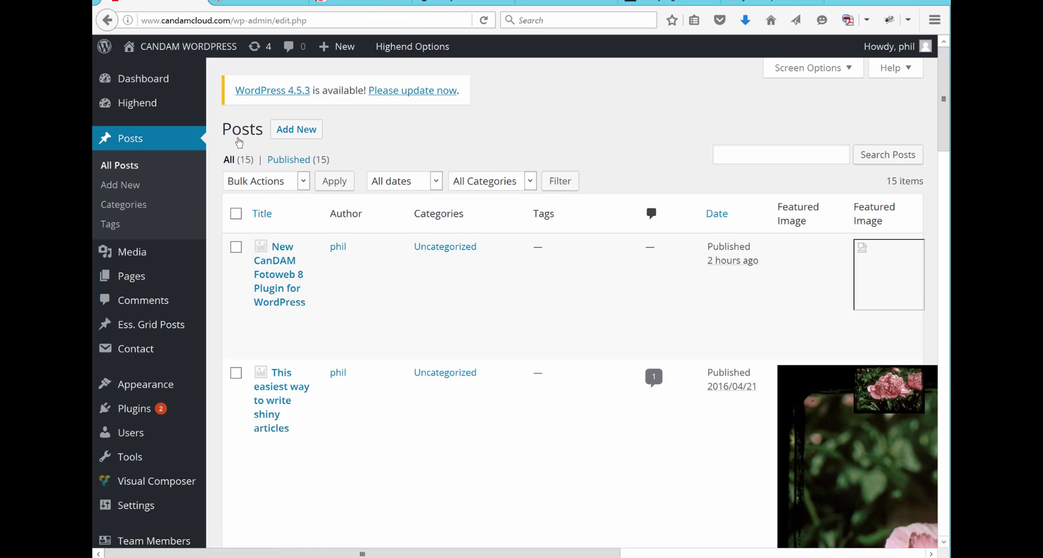
mouse_move(265, 337)
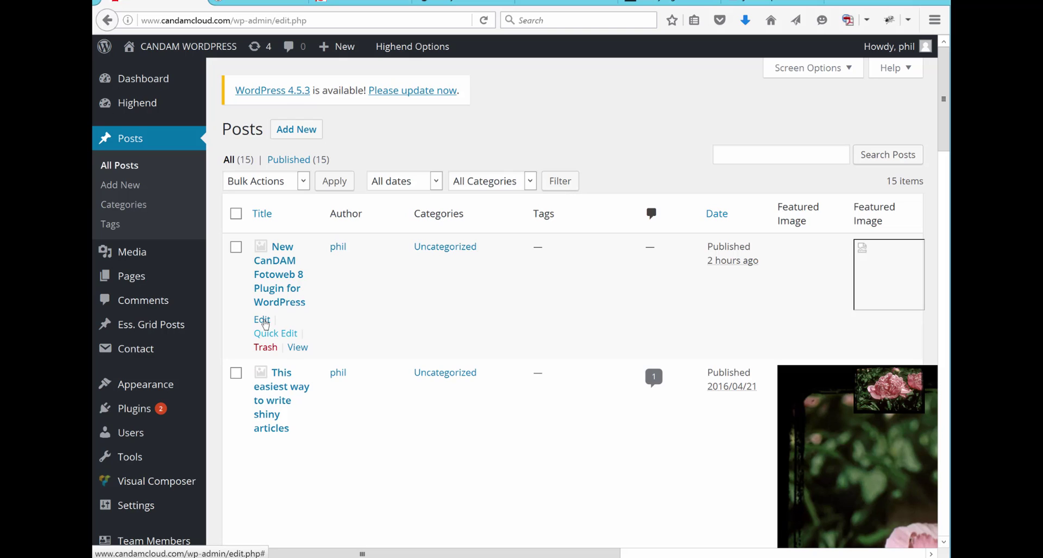
click(266, 324)
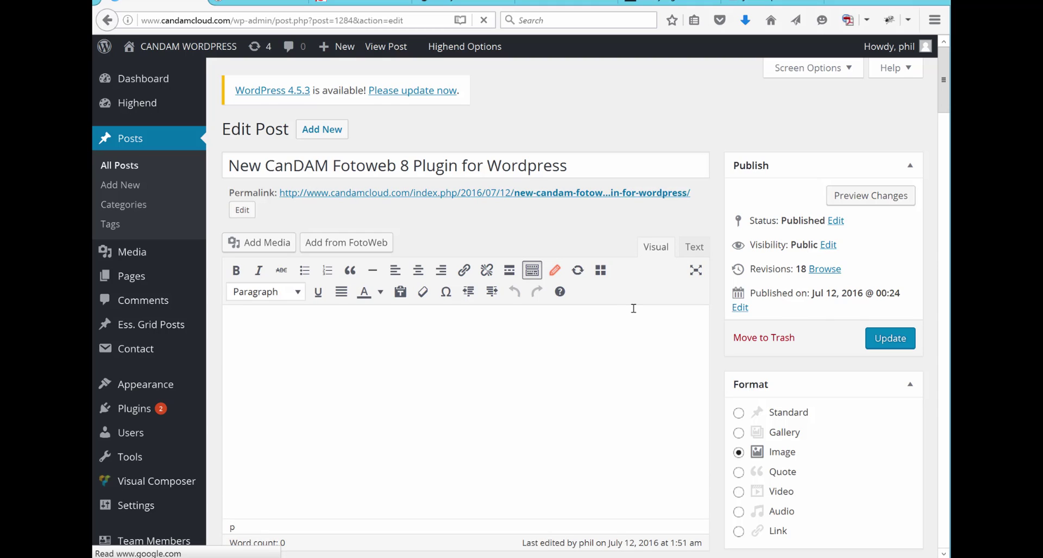
Step: View the FotoWeb archives available for adding files to the post, and close the file browser
click(331, 253)
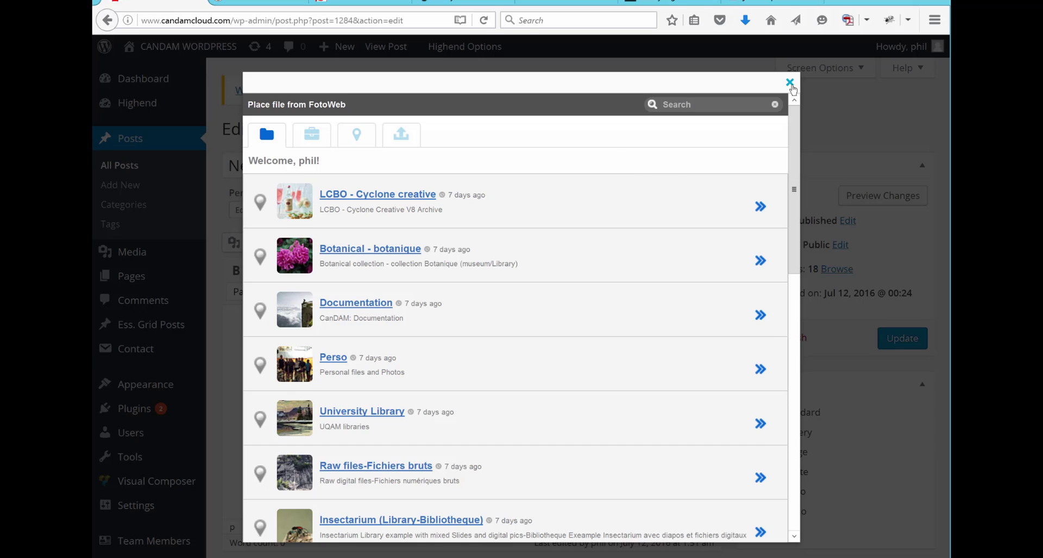
click(790, 83)
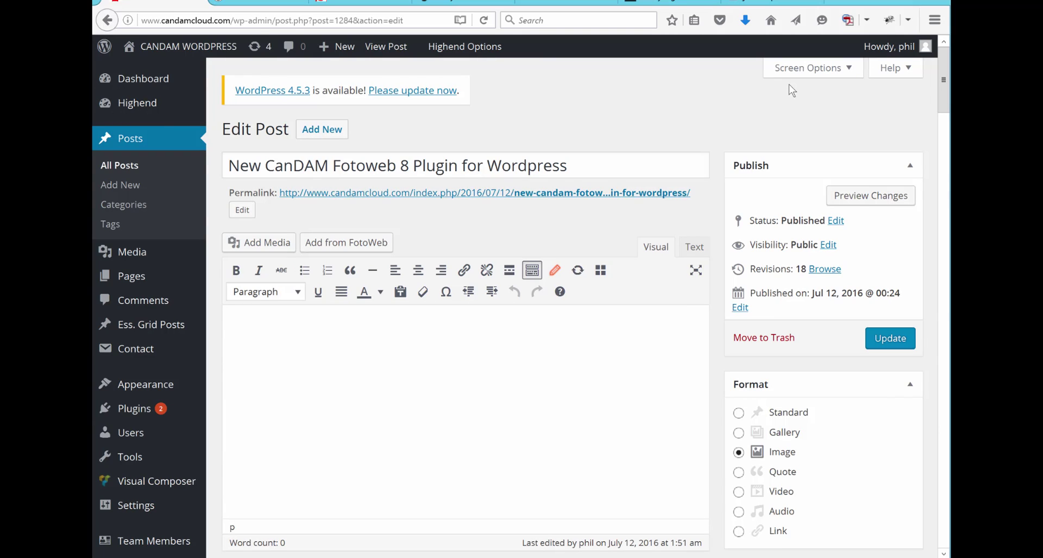